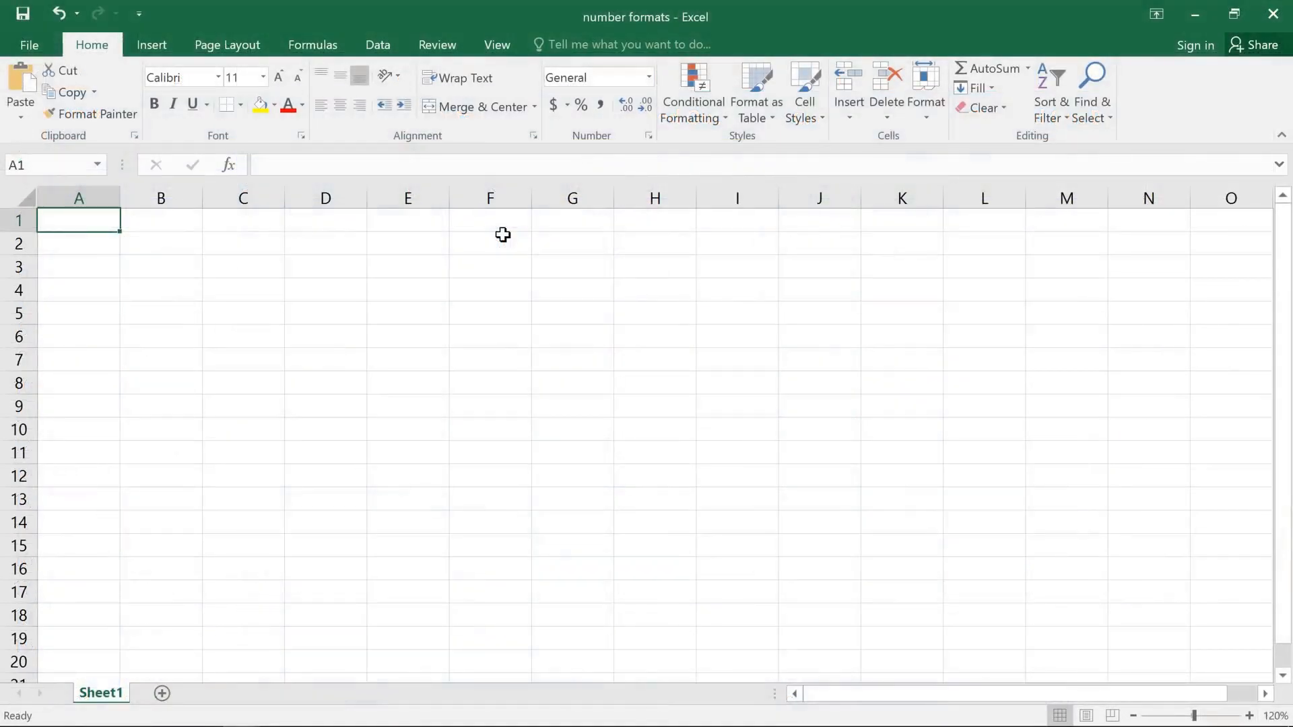
Enter the date 1/1/2015 in cell E1
double_click(434, 227)
text(1/1/2)
text(015)
key(Return)
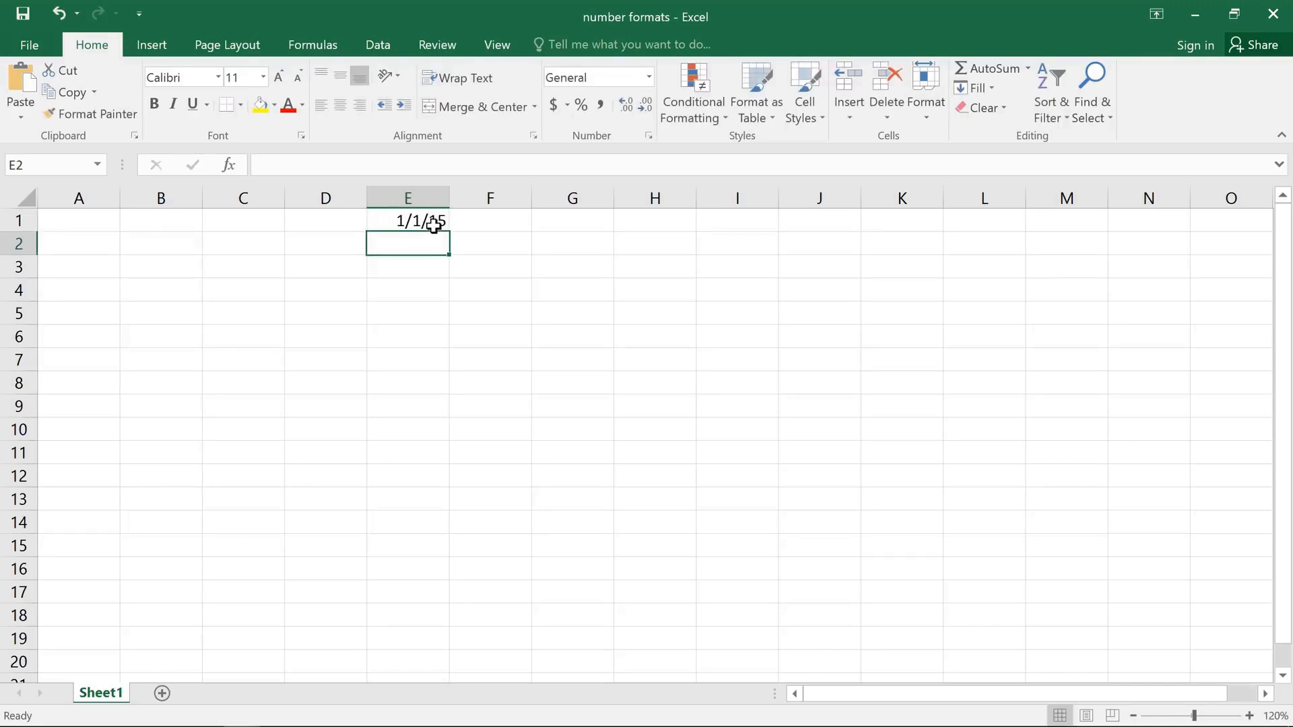
Change the number format of the date in cell E1 to Long Date
click(434, 225)
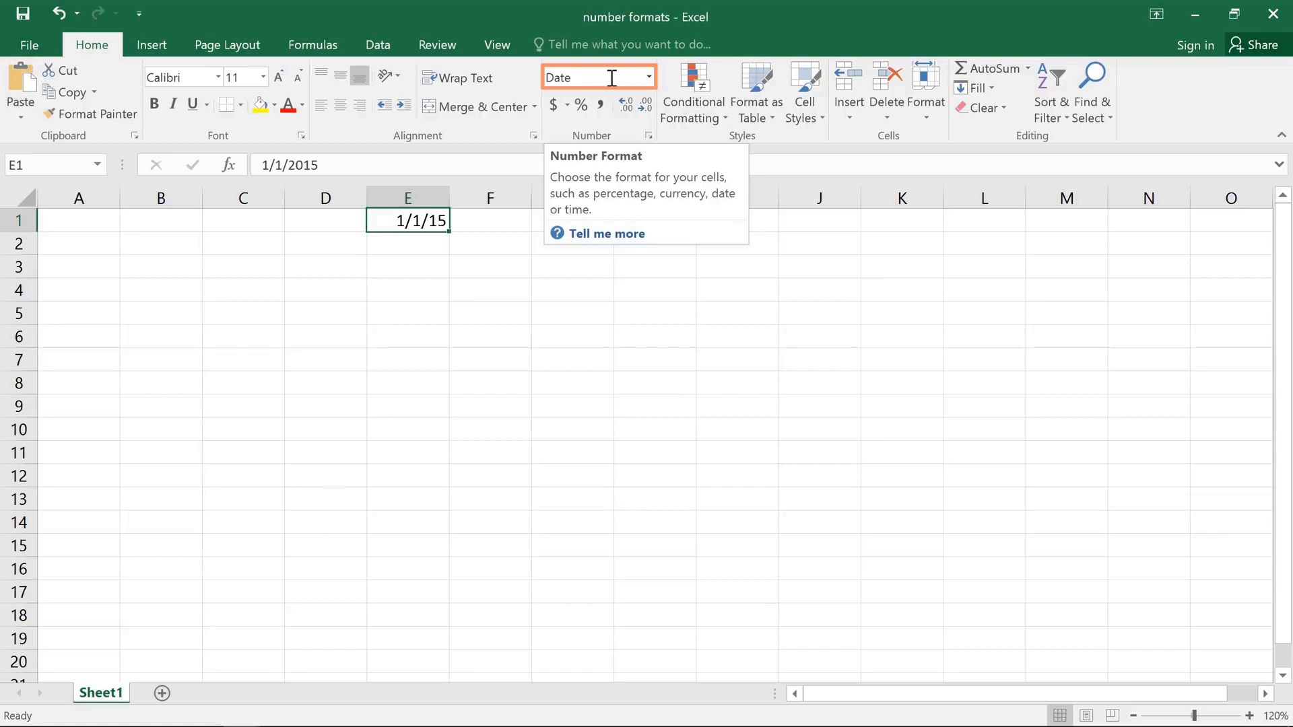
click(648, 80)
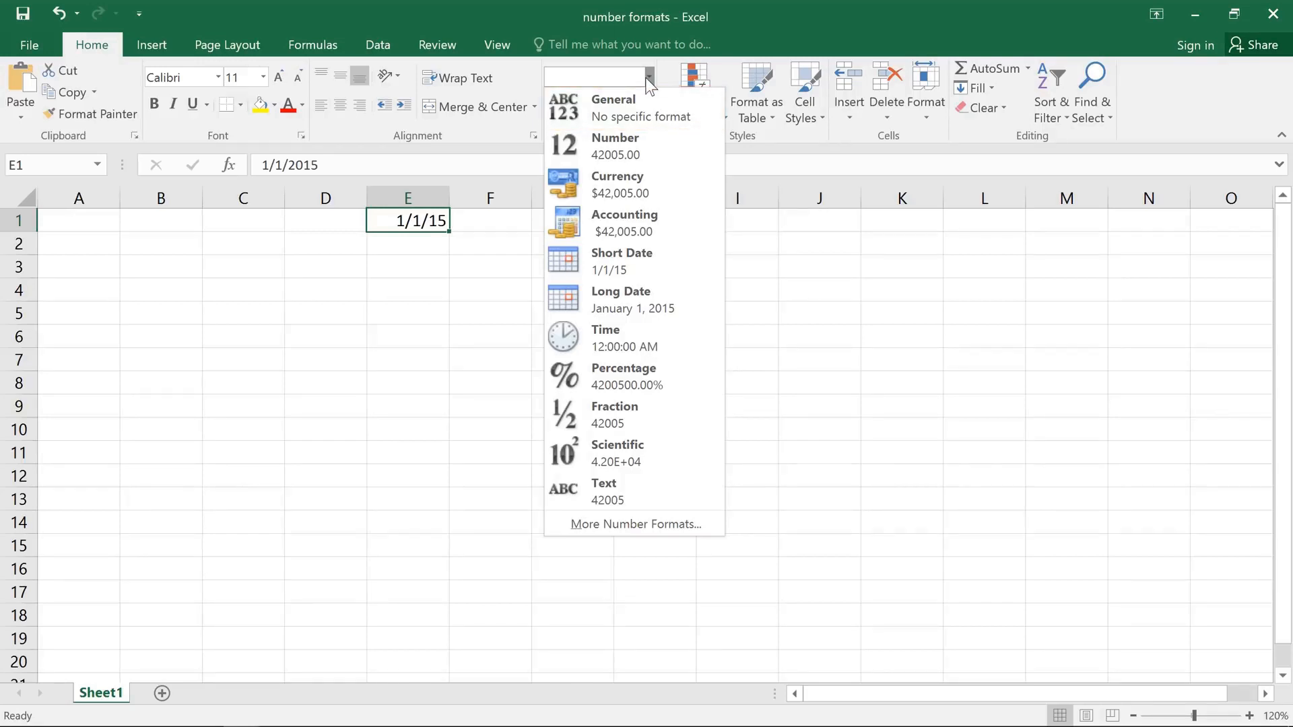
click(689, 298)
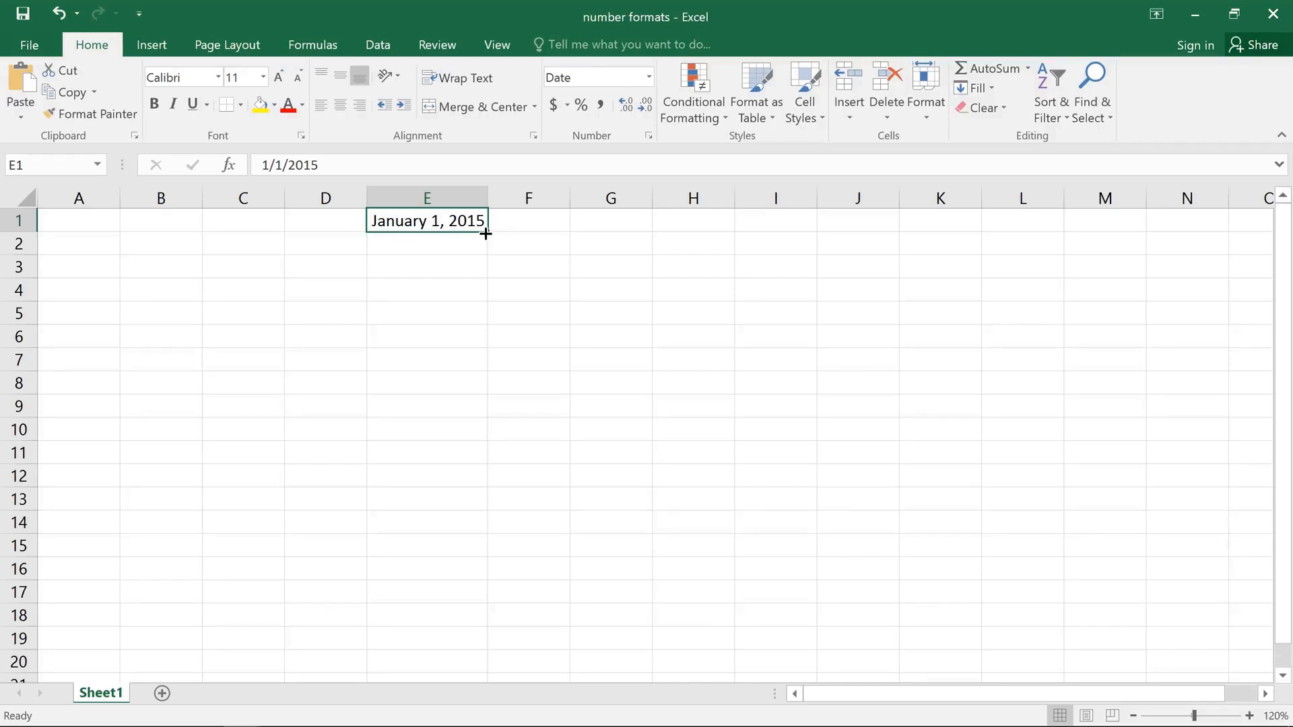
Fill the date series from cell E1 down through E15 and widen column E to fit the dates
drag(486, 234, 490, 557)
drag(485, 203, 515, 198)
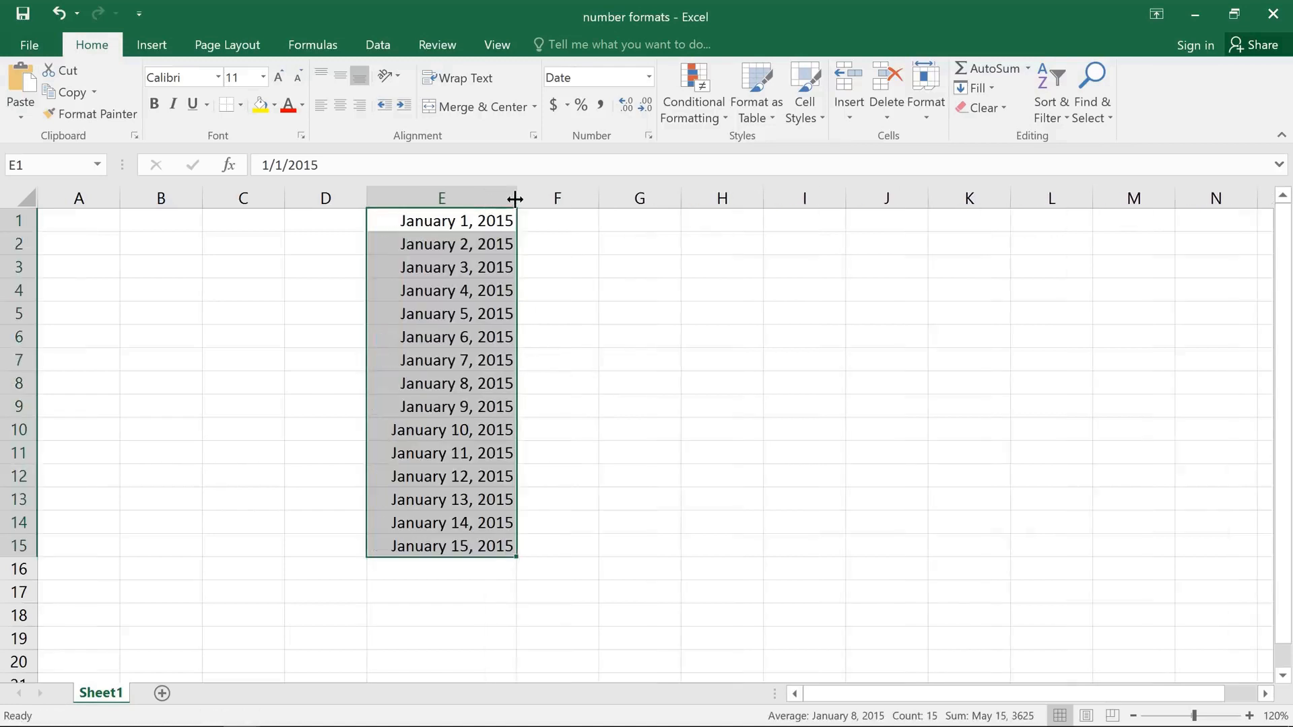
Enter January 1st in cell G1
click(545, 221)
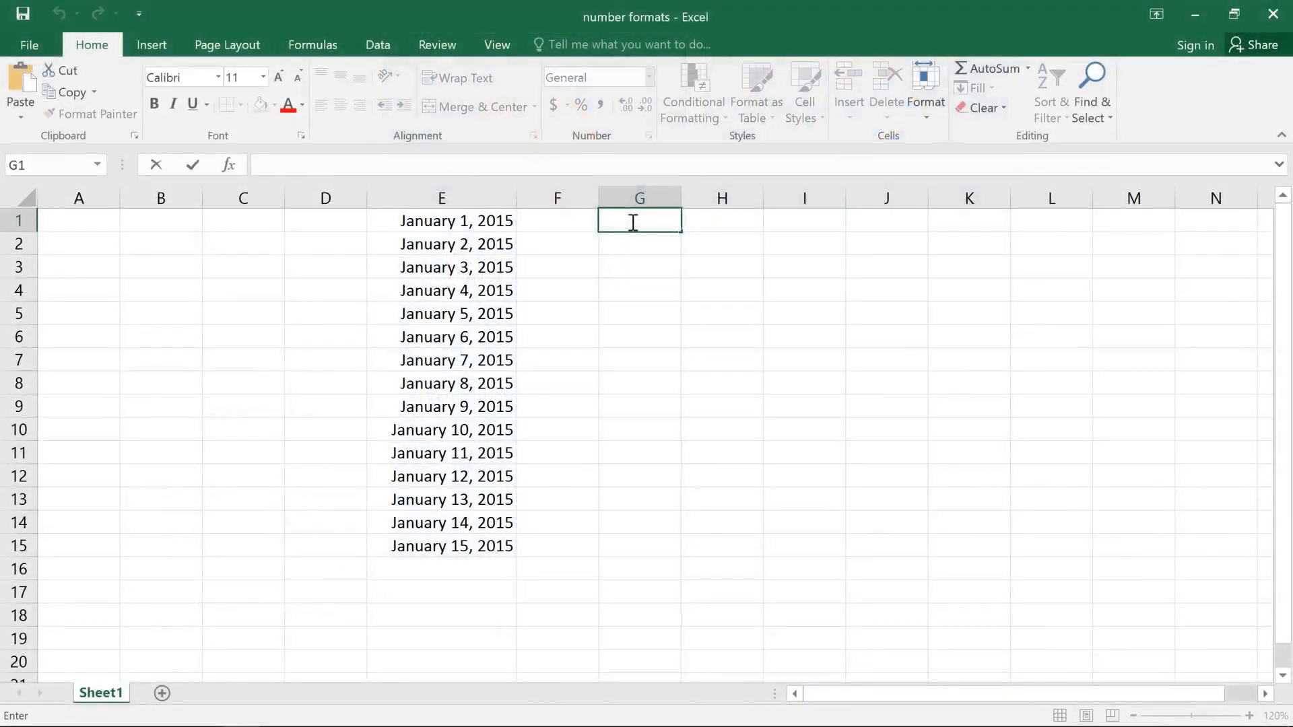
text(January 1st)
key(Return)
Try to fill a date series from the text in cell G1 down through G7, and undo the fill
click(631, 222)
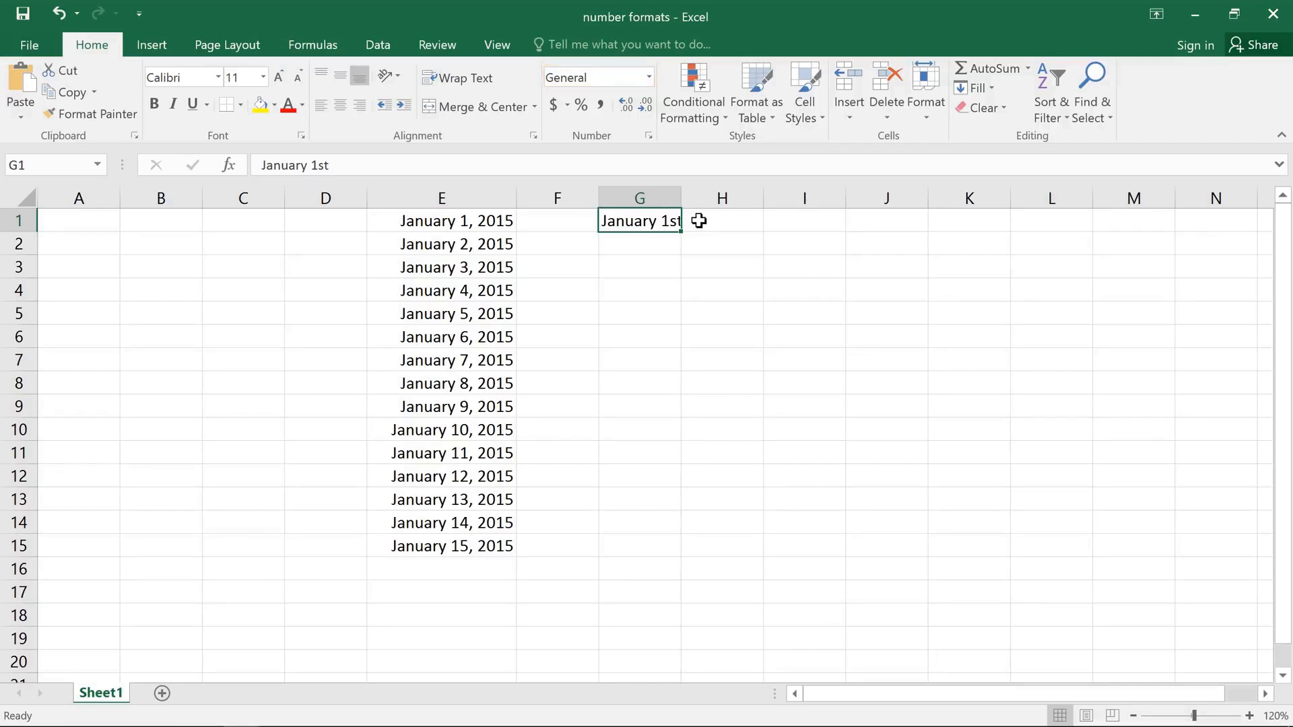
drag(682, 232, 685, 372)
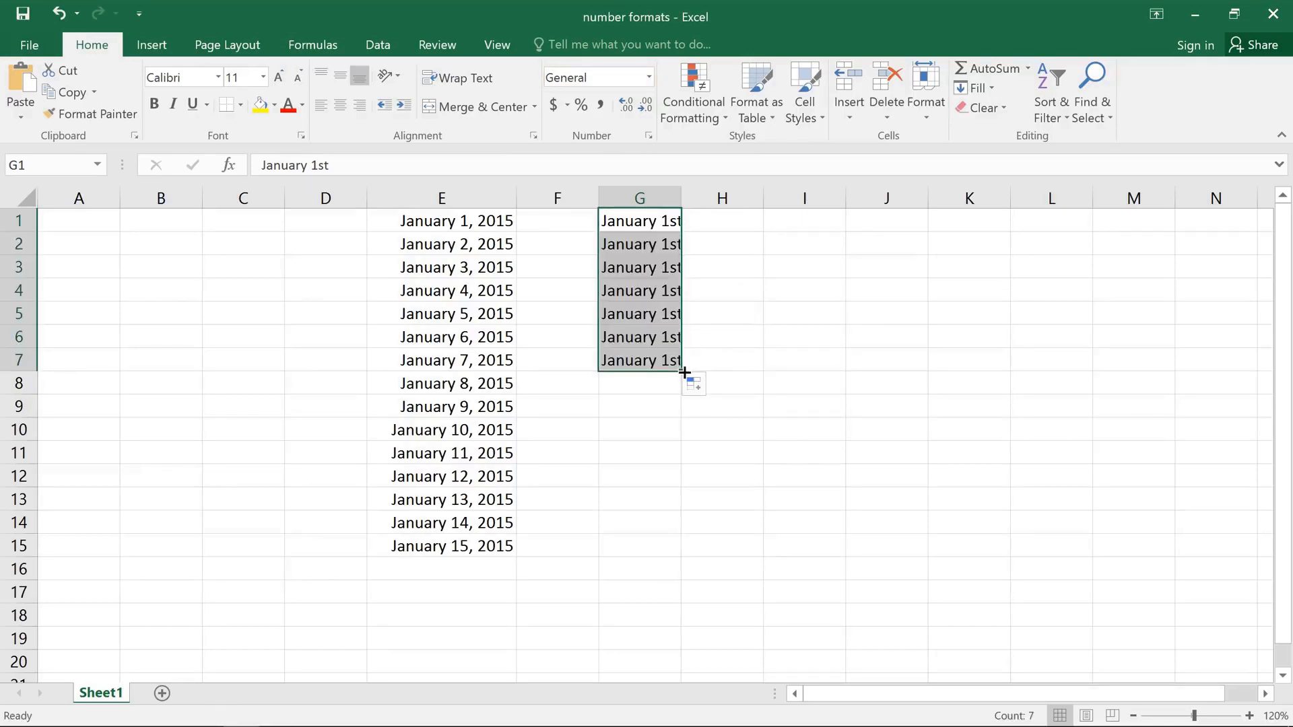
click(58, 13)
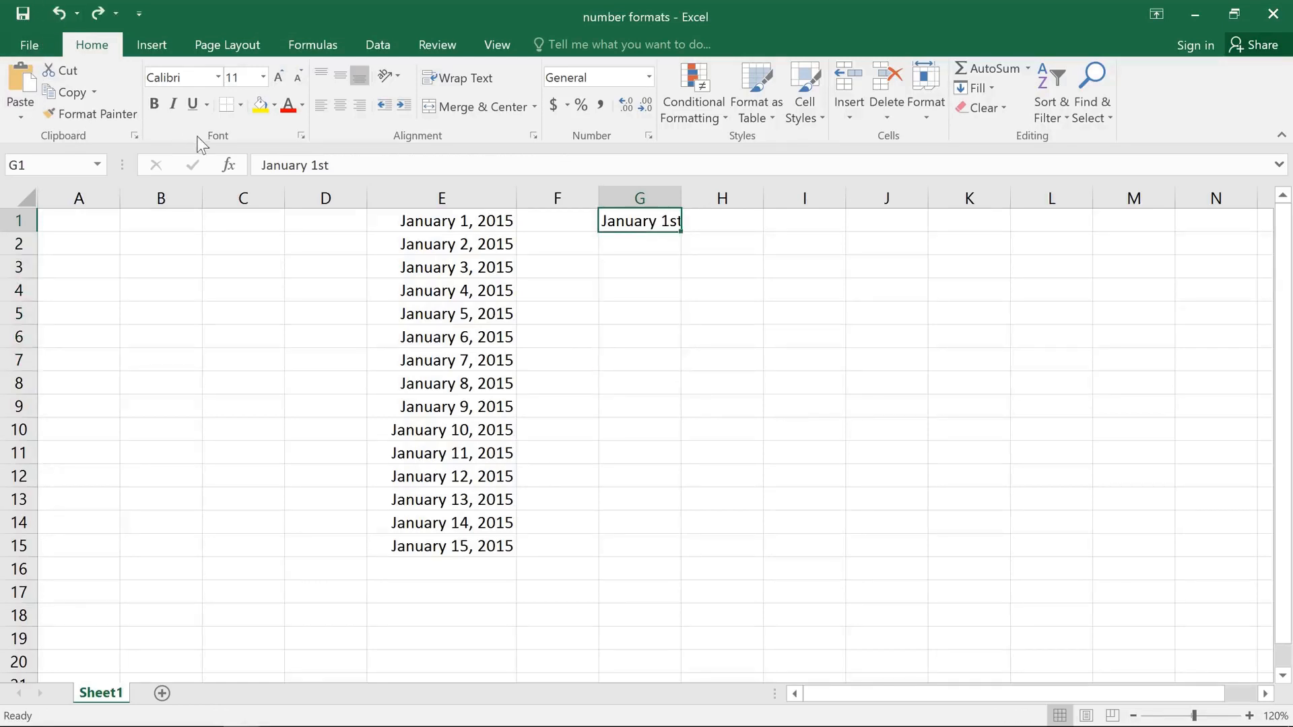
Shorten the entry in cell G1 to January 1 and fill the date series down through G15
double_click(677, 222)
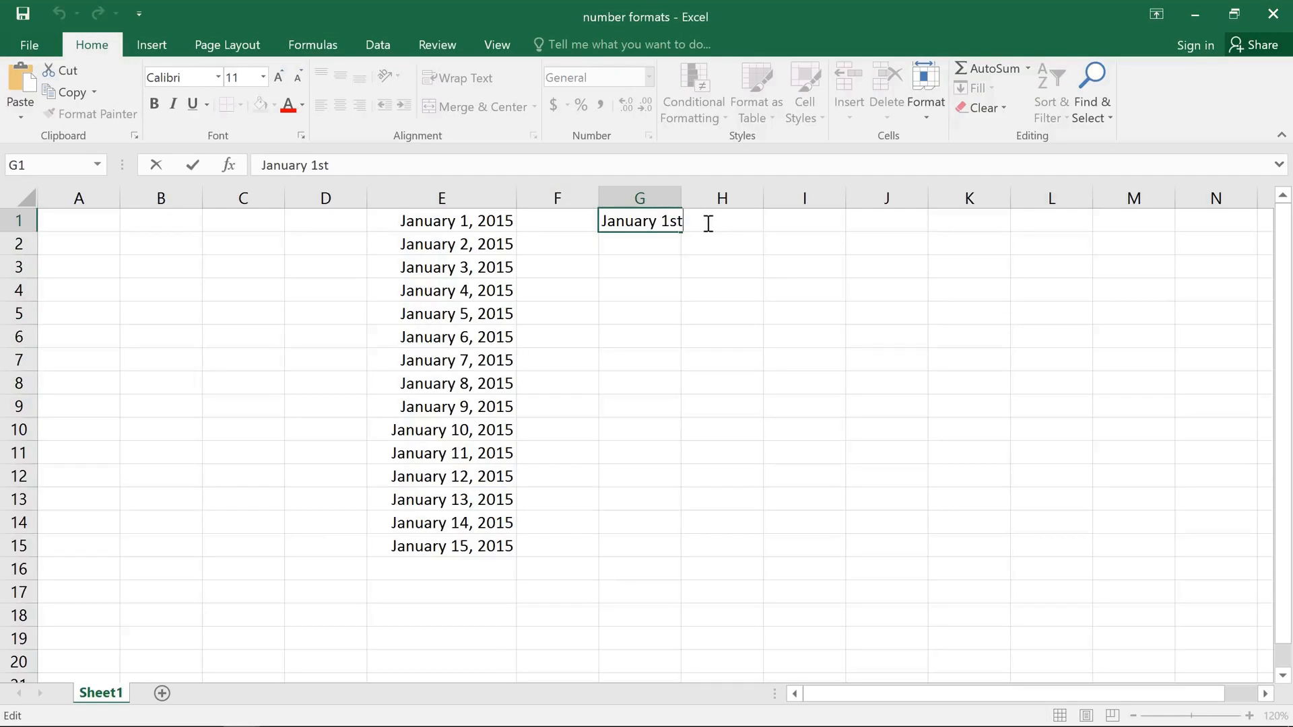
key(BackSpace)
key(BackSpace)
key(Return)
click(675, 219)
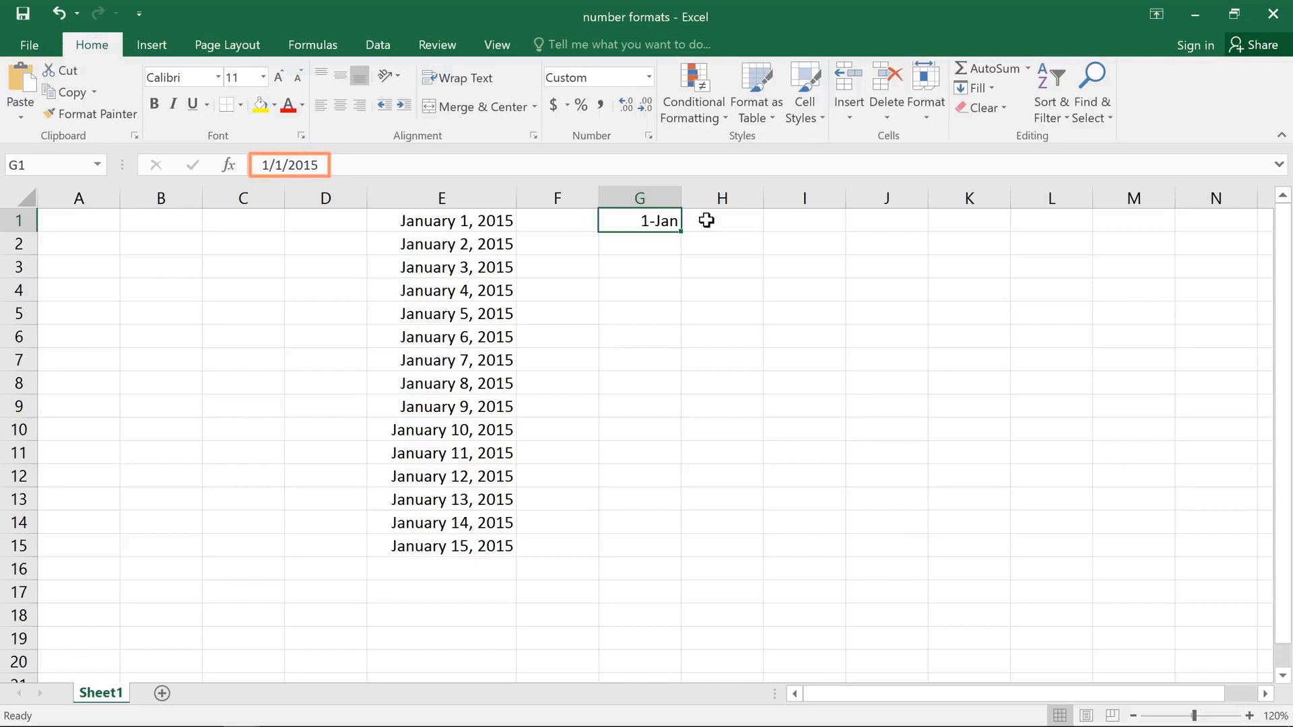
drag(679, 230, 674, 559)
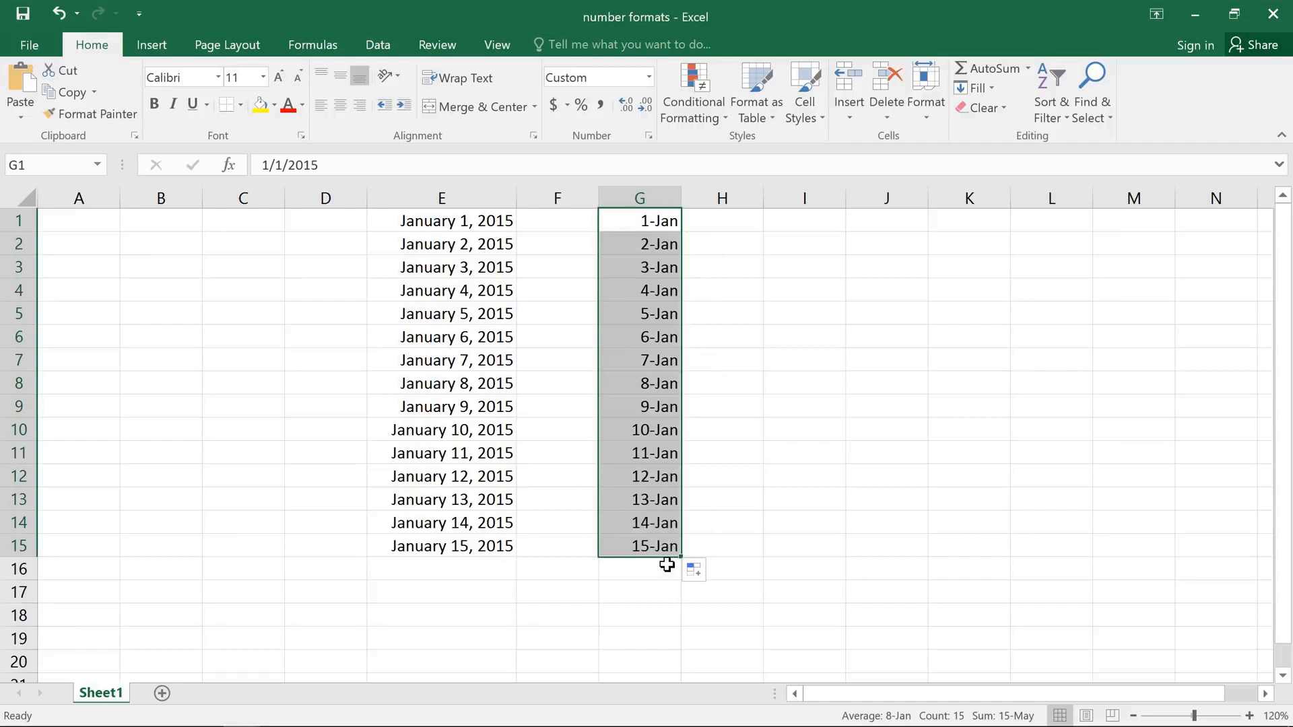
Enter 8% in cell I1 and change its number format to General
click(795, 221)
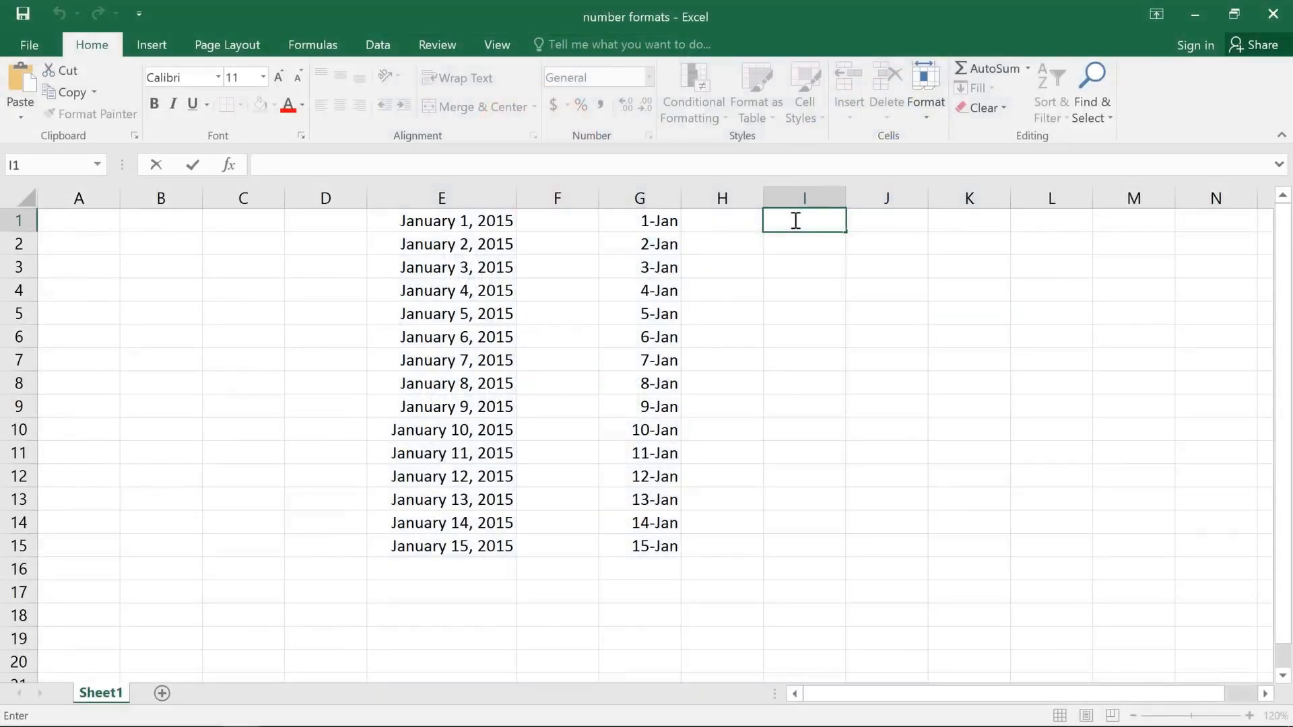
text(8%)
key(ctrl+Return)
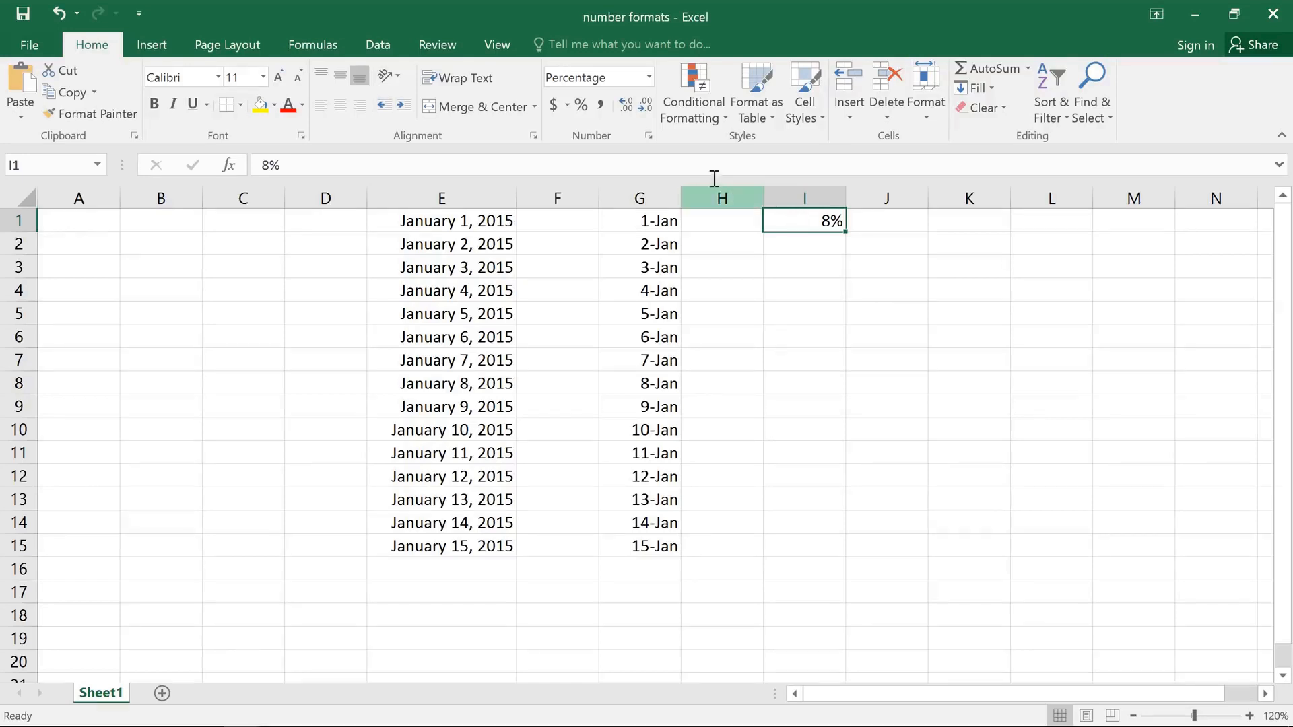
click(655, 81)
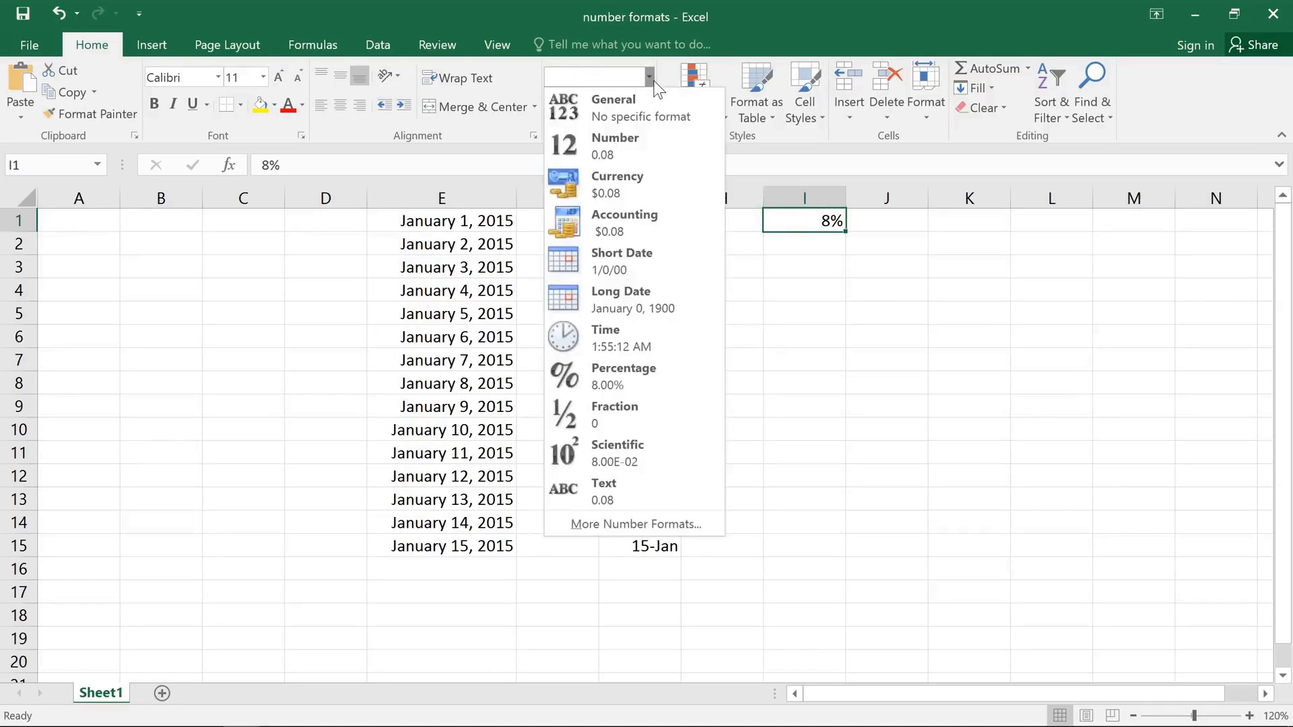
click(653, 95)
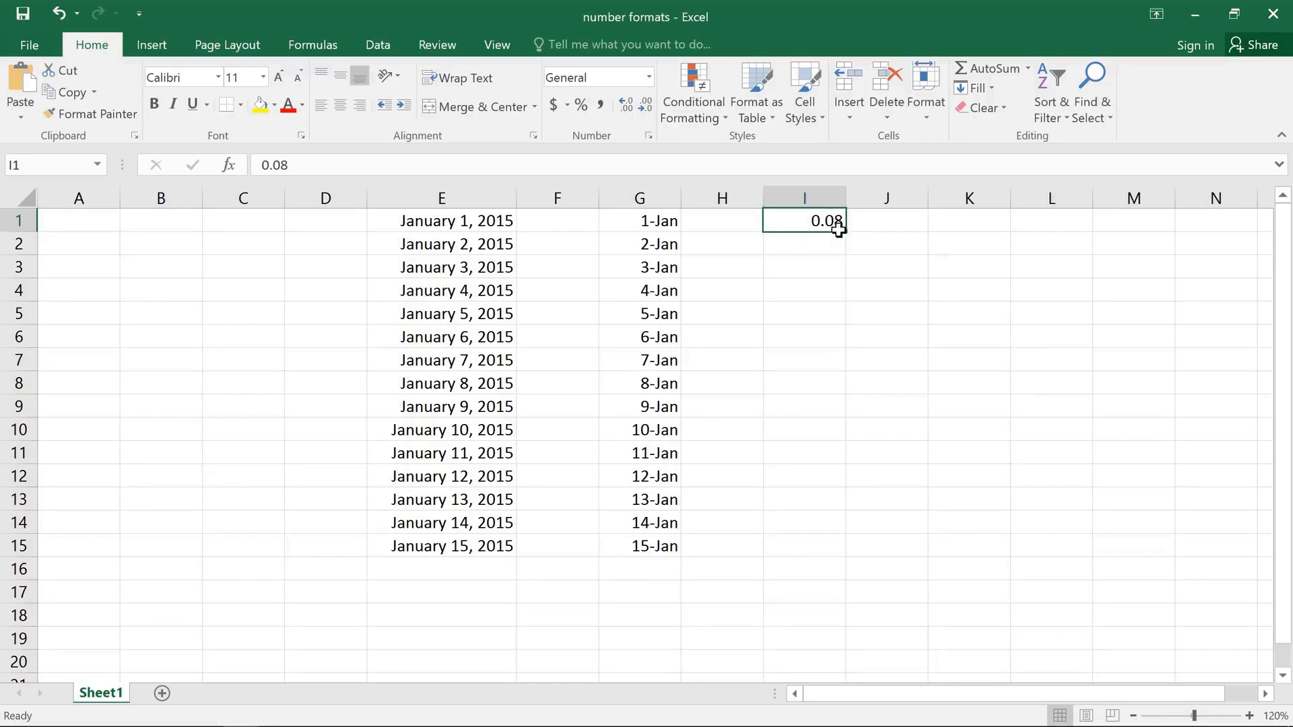
Enter 8 in cell J1 and apply the percentage format to it
click(863, 220)
text(8)
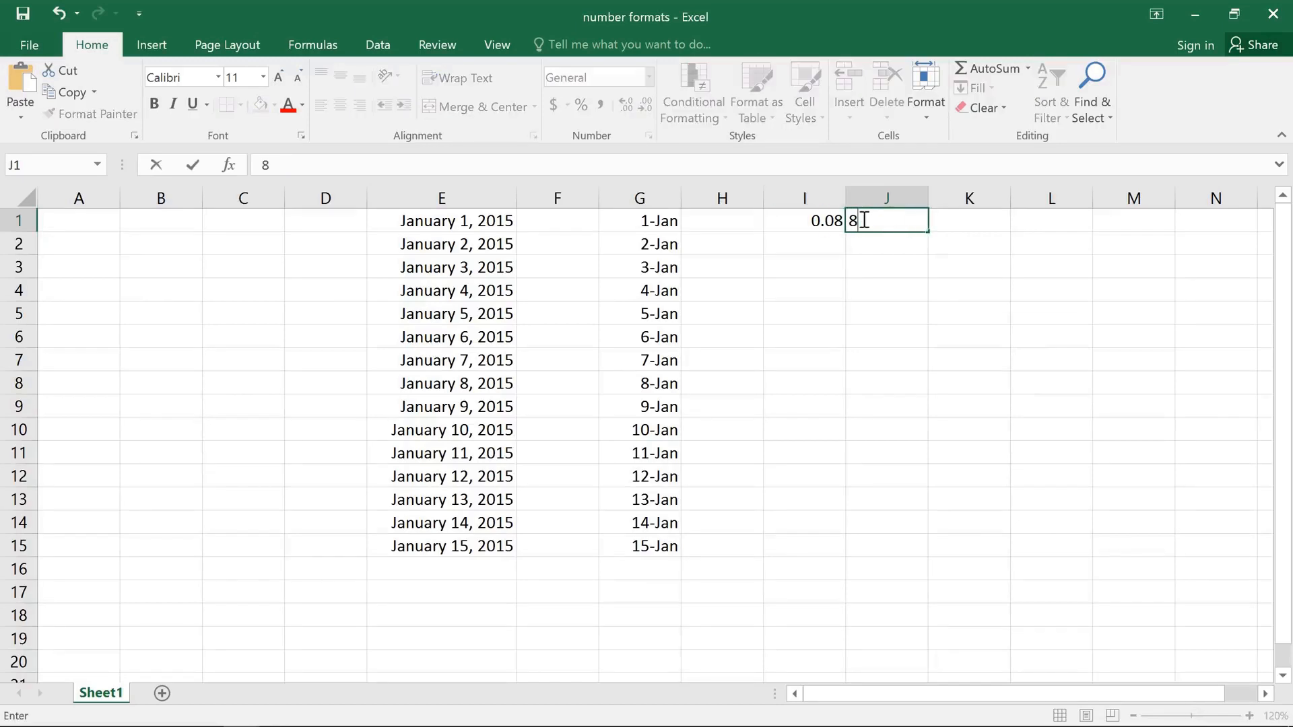
key(Return)
click(863, 220)
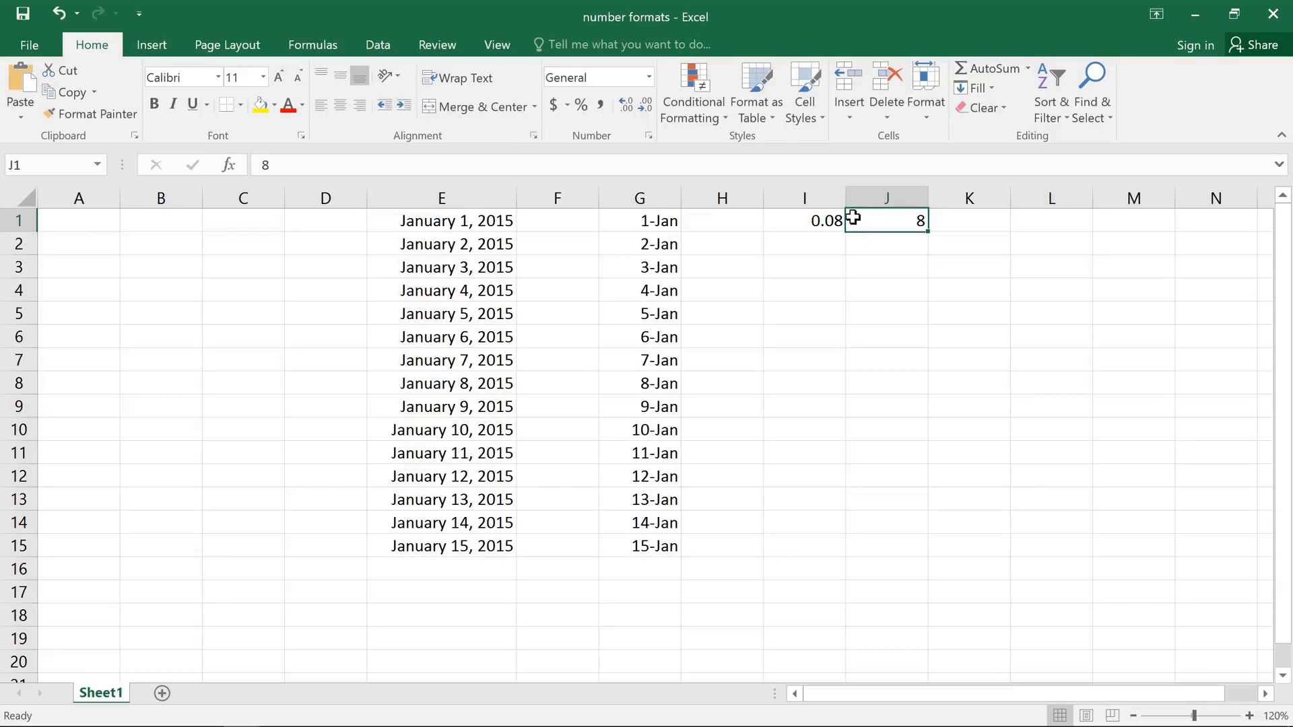
click(580, 106)
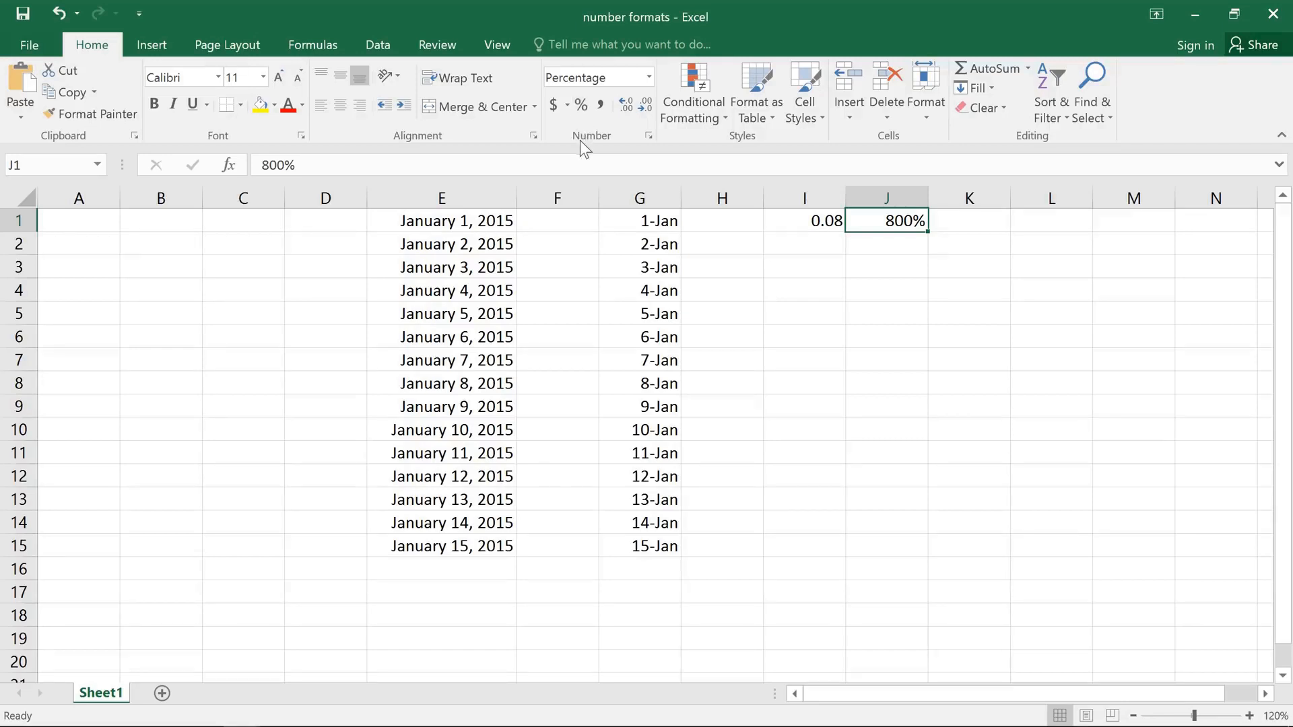
Enter the price $19.95 in cell L1
click(1024, 221)
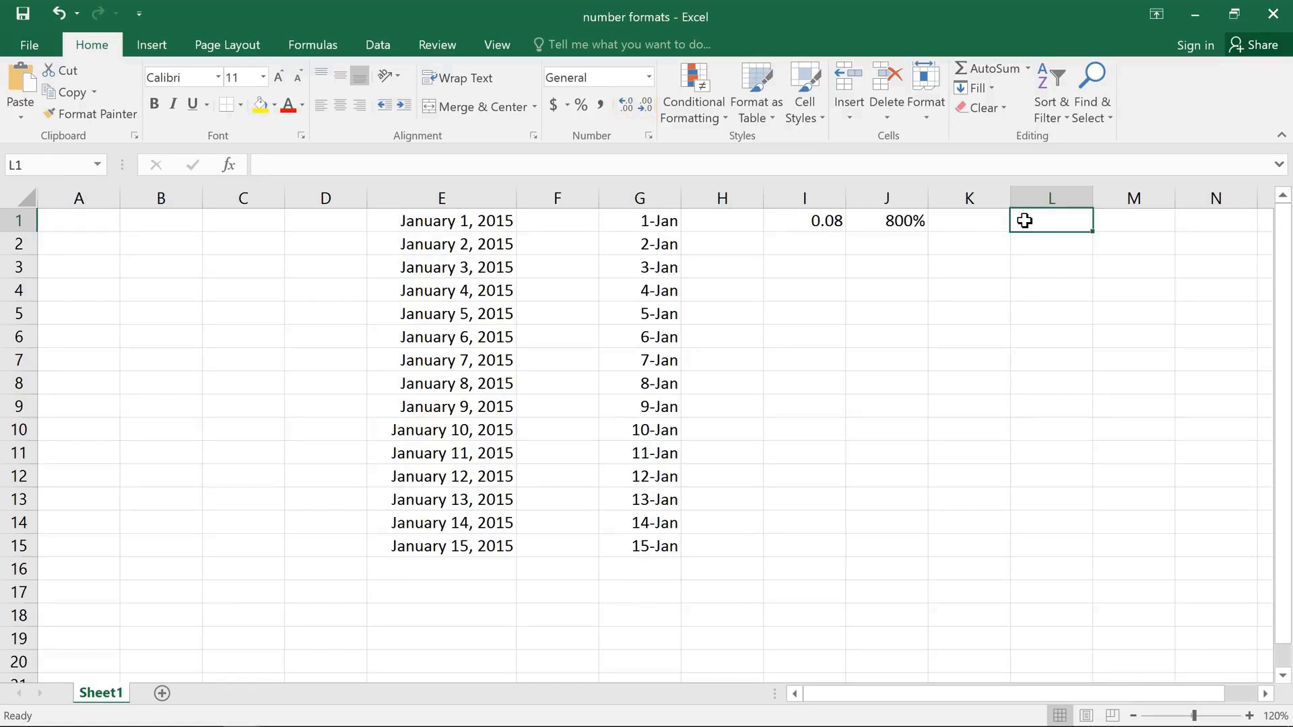
double_click(1024, 221)
text($19.95)
key(Return)
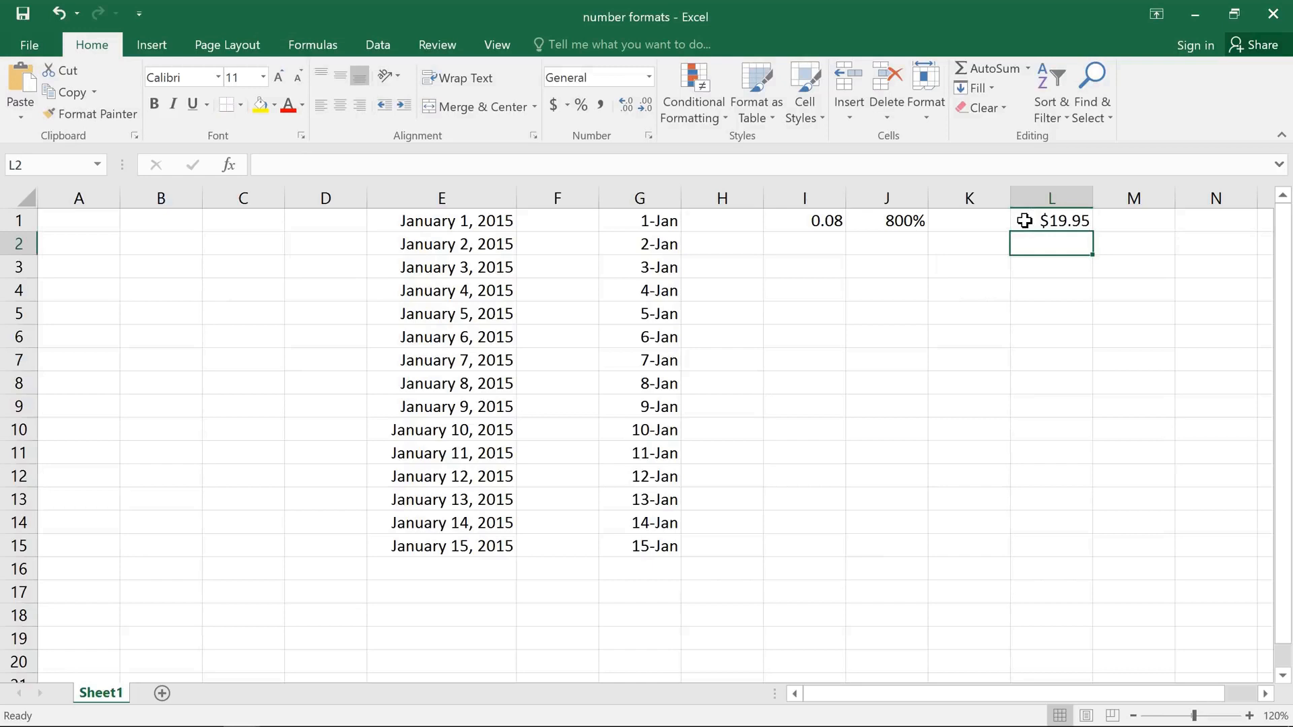
Increase the displayed precision of the price in cell L1 to four decimal places
click(1025, 221)
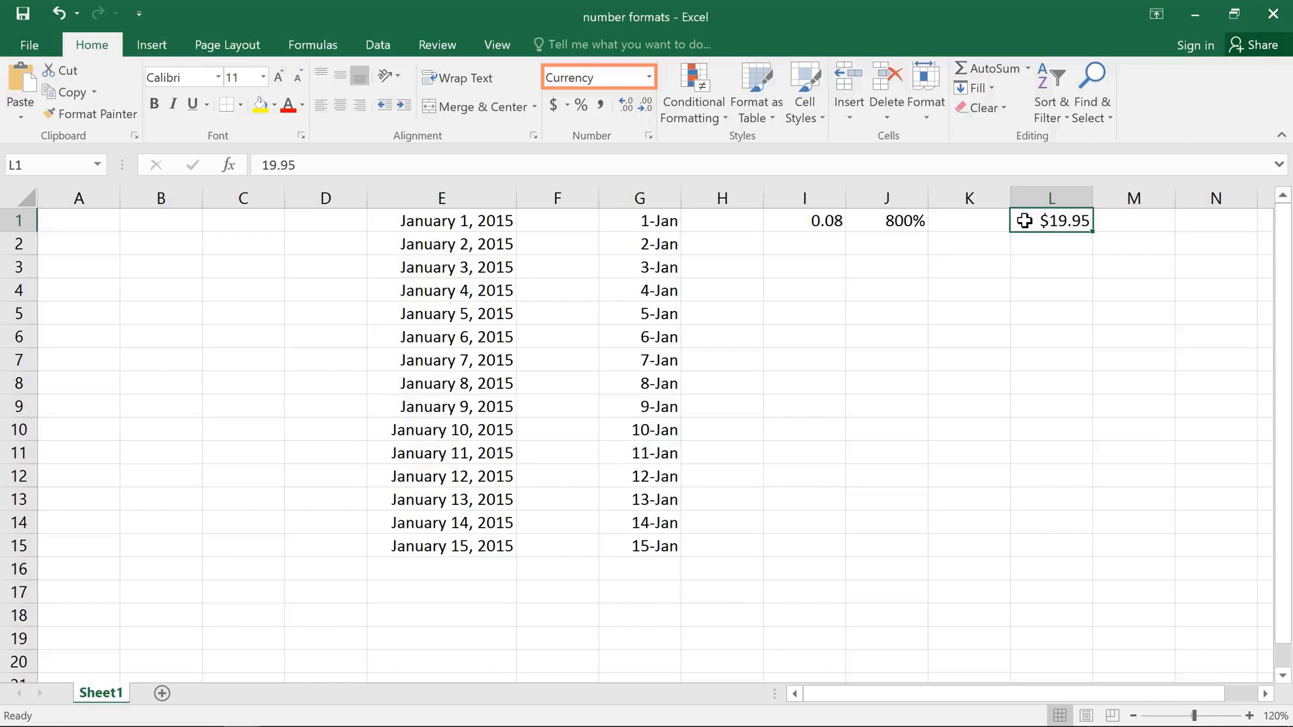
click(628, 111)
click(628, 111)
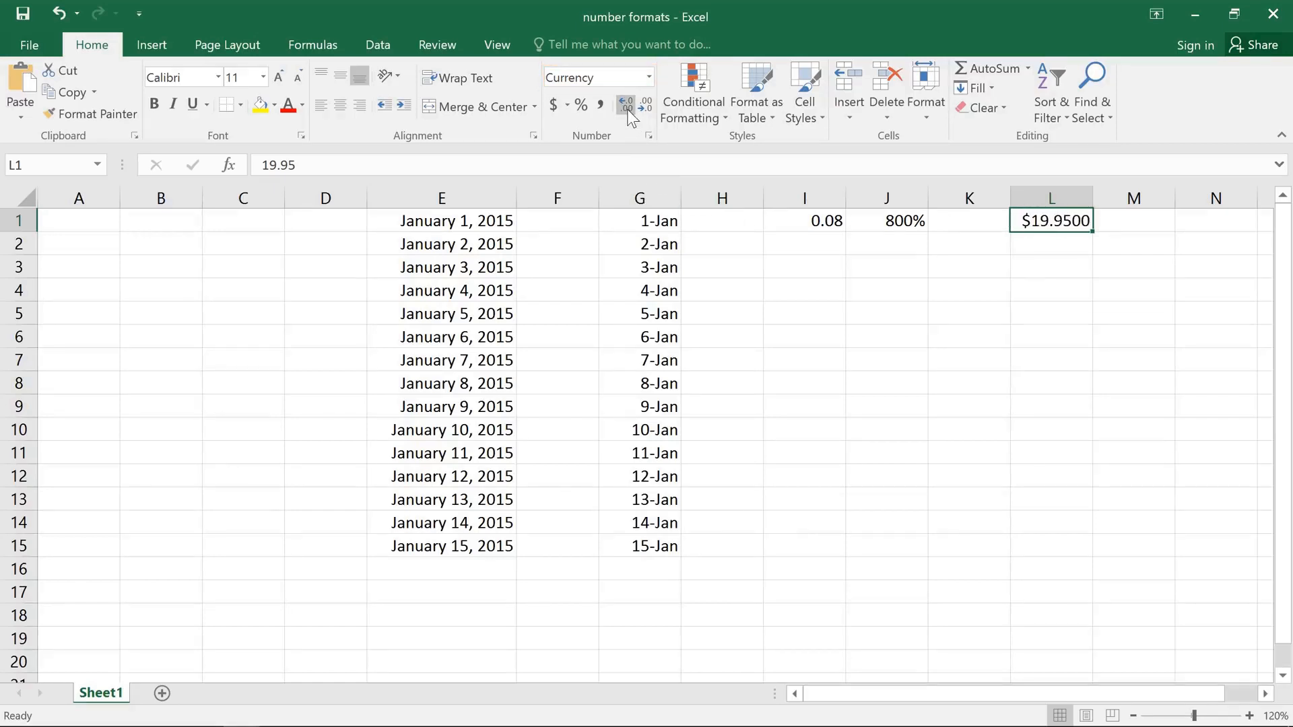
Reduce the displayed precision of the price in cell L1 to zero decimal places
click(641, 108)
click(641, 108)
click(640, 108)
click(641, 107)
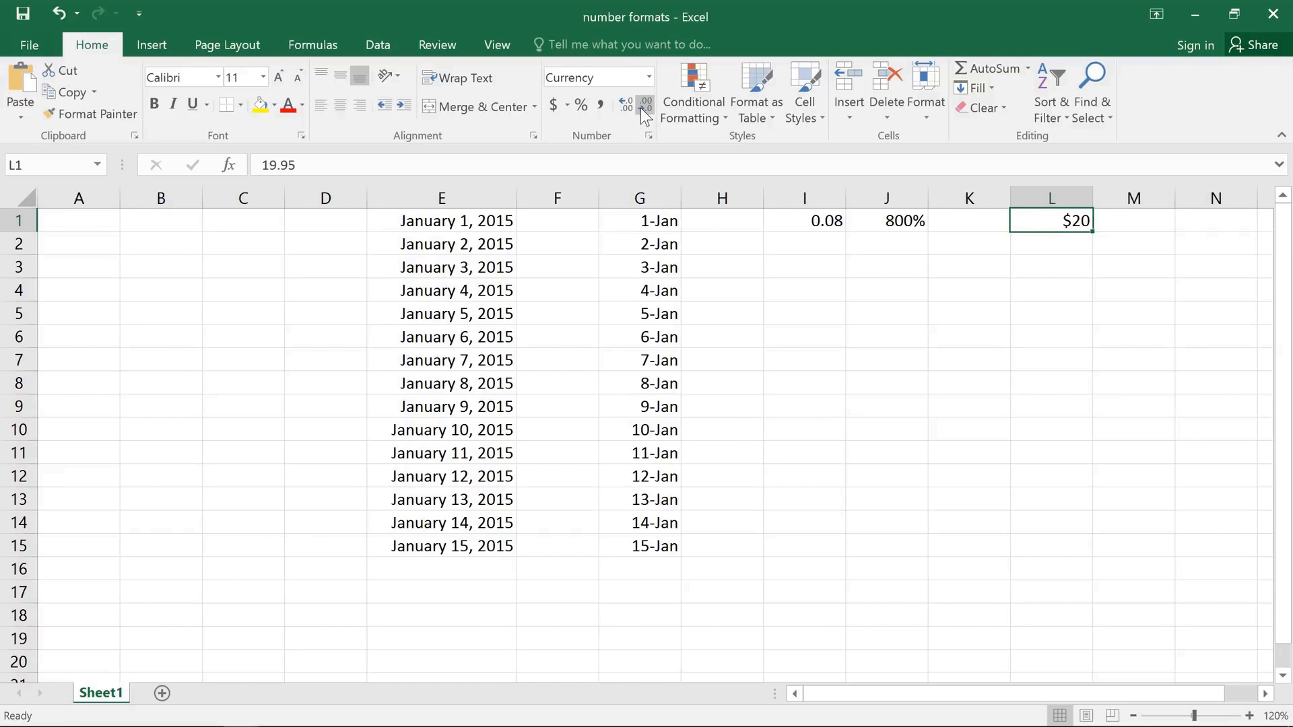